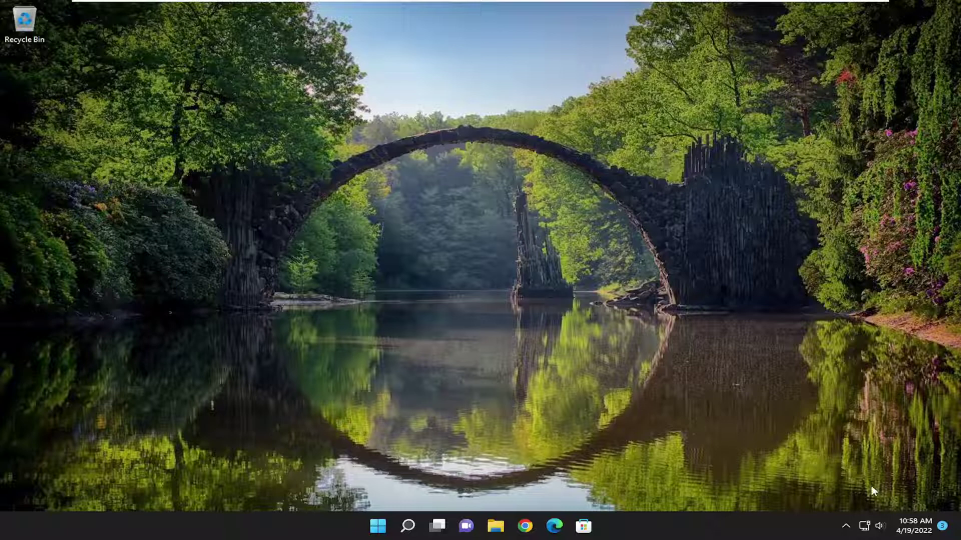
Step: Lower the system volume to about 5 in Quick Settings, then close the panel
left_click(879, 525)
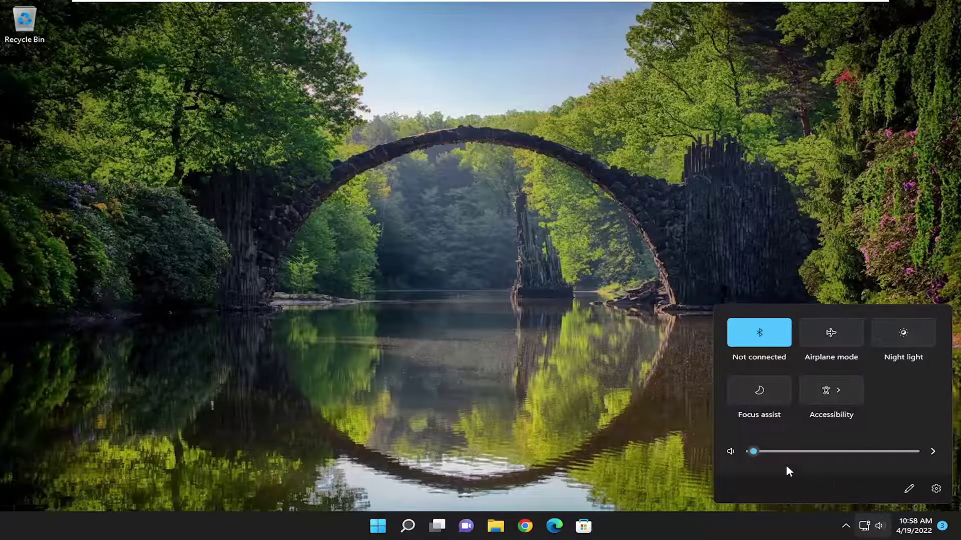
left_click_drag(771, 454, 760, 450)
left_click(770, 451)
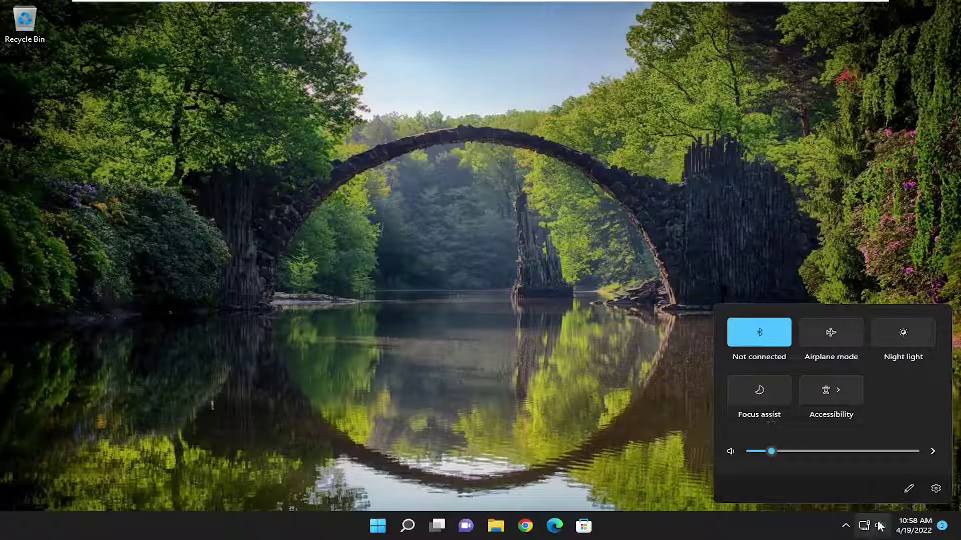
left_click(472, 350)
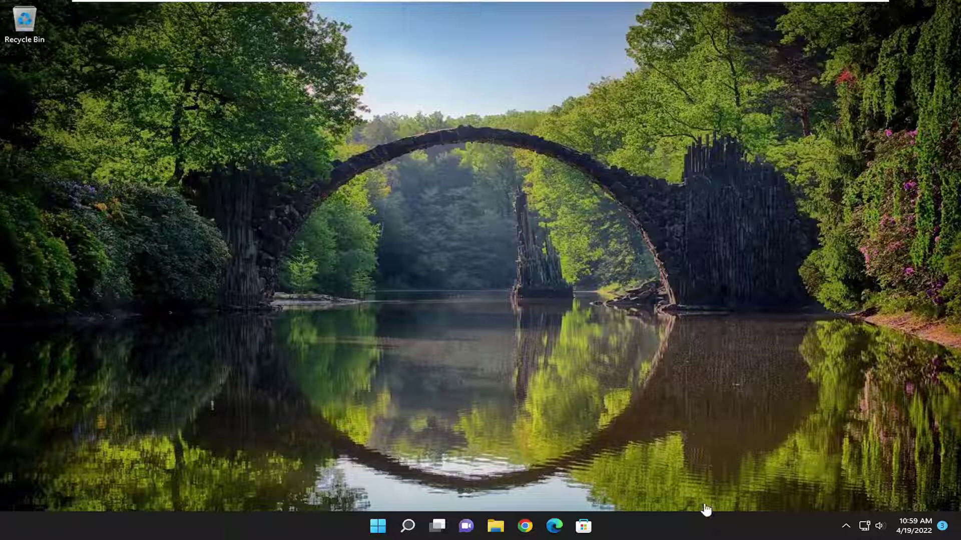
Step: Launch Media Player from Windows search and move its window toward the centre
left_click(406, 528)
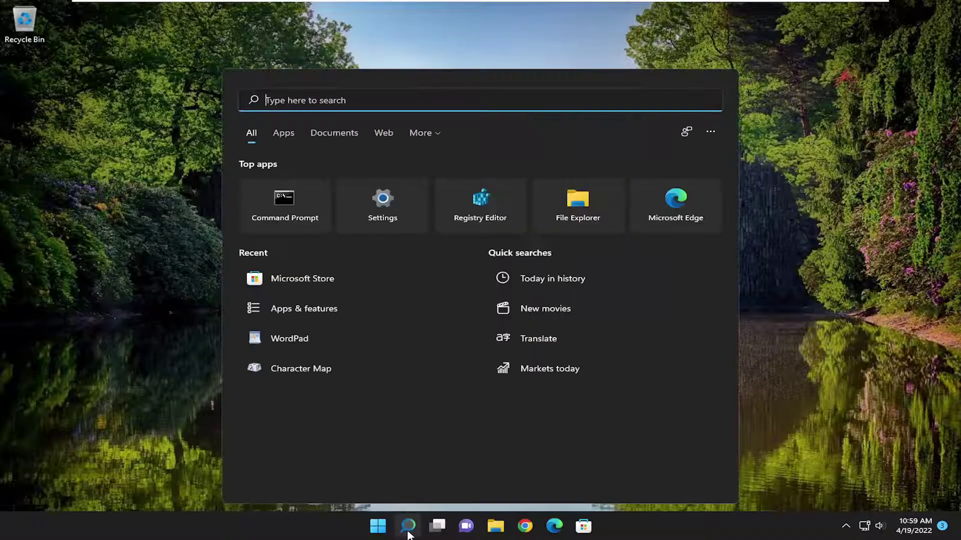
type("media player")
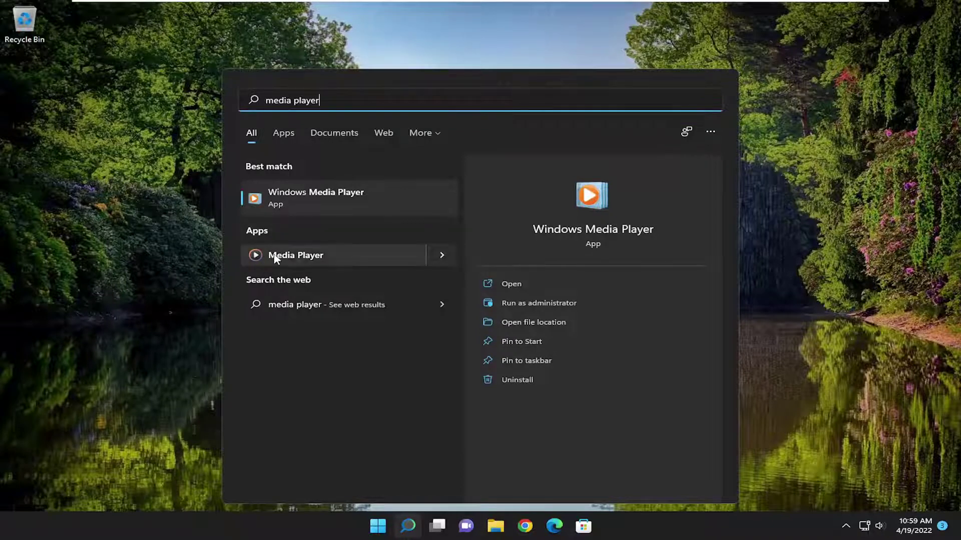
left_click(323, 261)
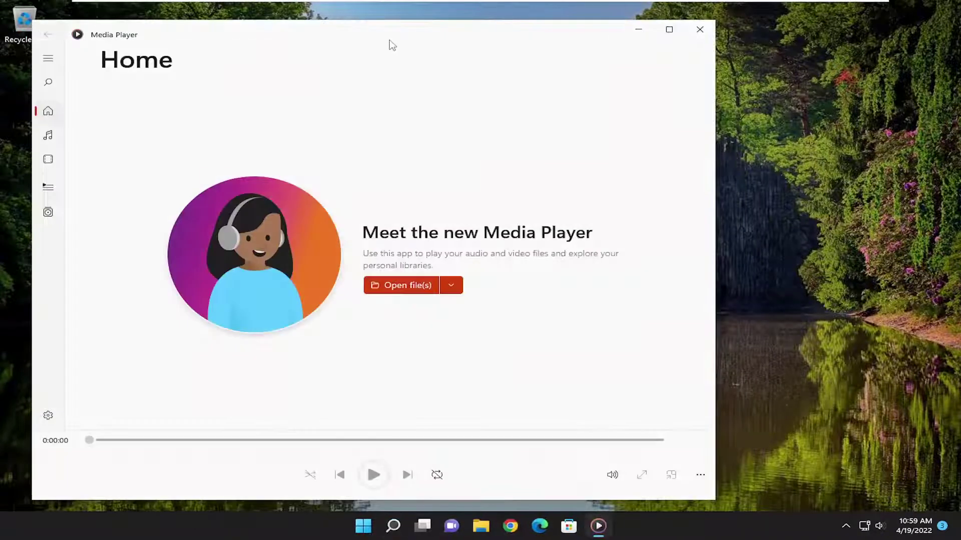
left_click_drag(484, 35, 566, 26)
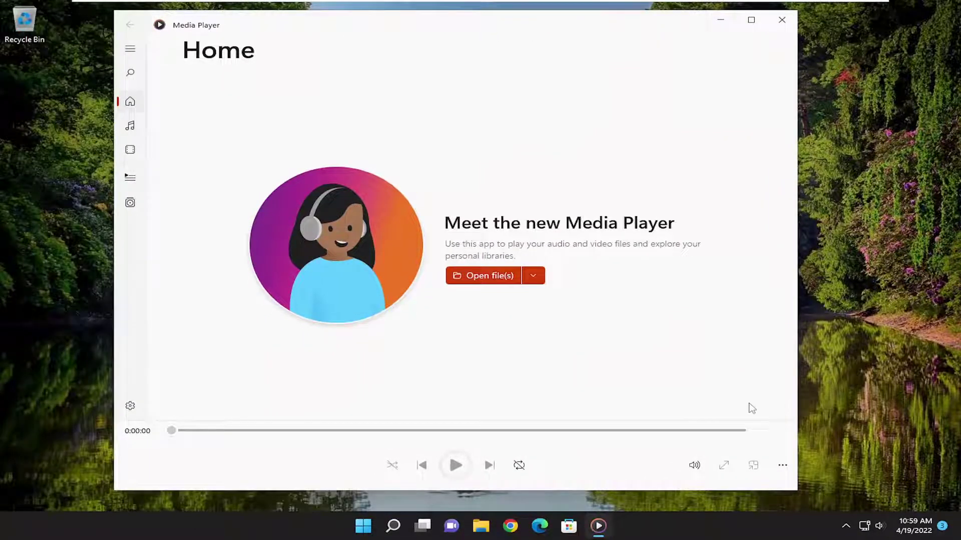
Step: Unmute the player's audio, set its volume to 31, and close the window
left_click(694, 466)
left_click_drag(751, 433, 644, 433)
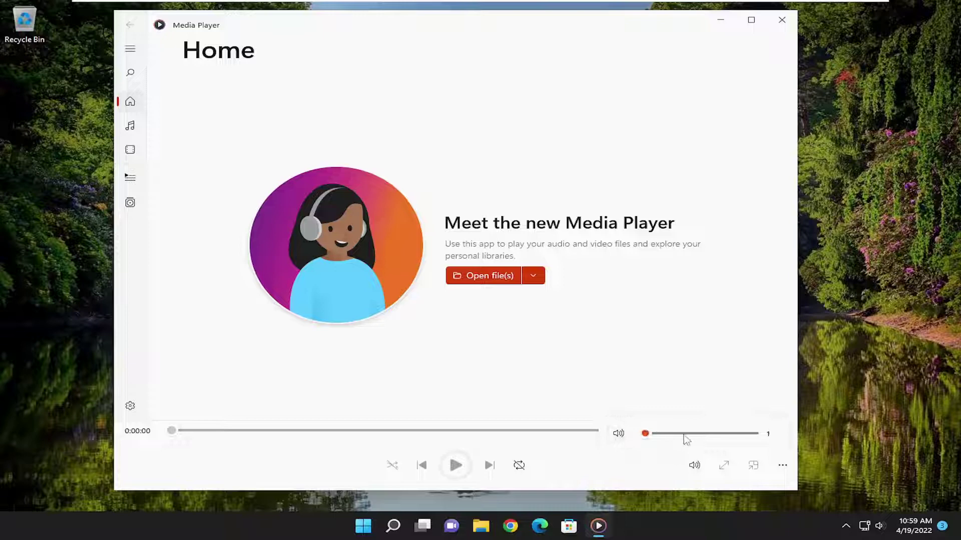
left_click(706, 433)
left_click(620, 434)
left_click(620, 436)
left_click_drag(660, 434, 678, 435)
left_click(782, 20)
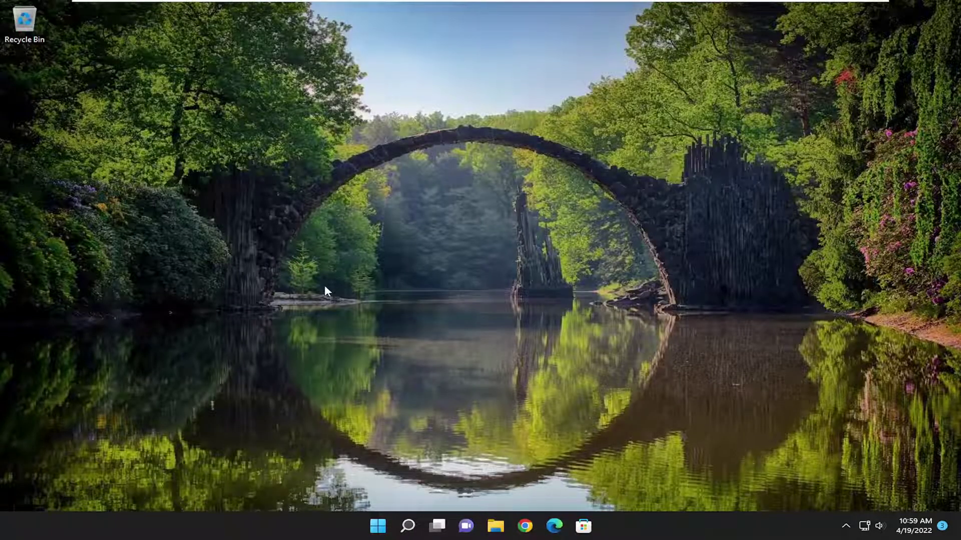
Step: Open the Apps & features settings page via Windows search for 'apps and features'
left_click(408, 525)
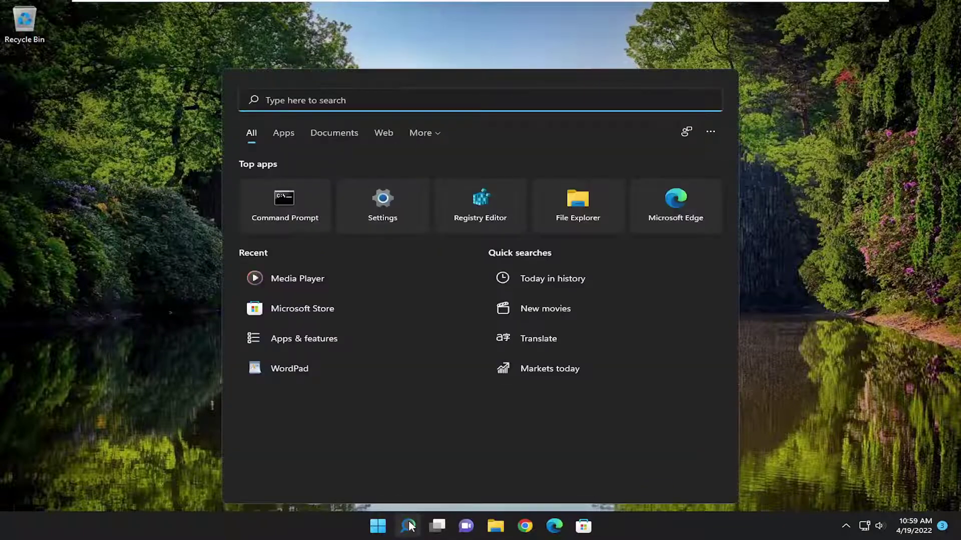
type("apps a")
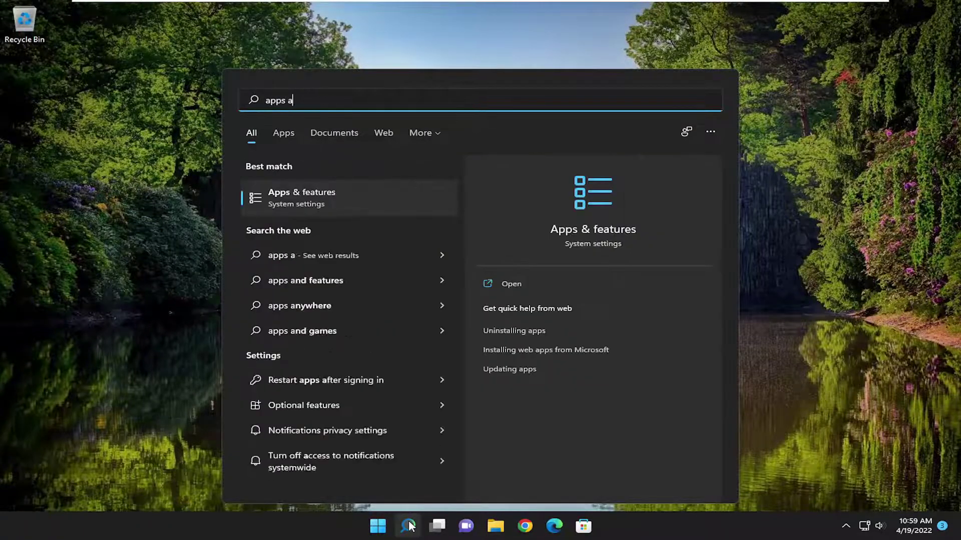
type("nd features")
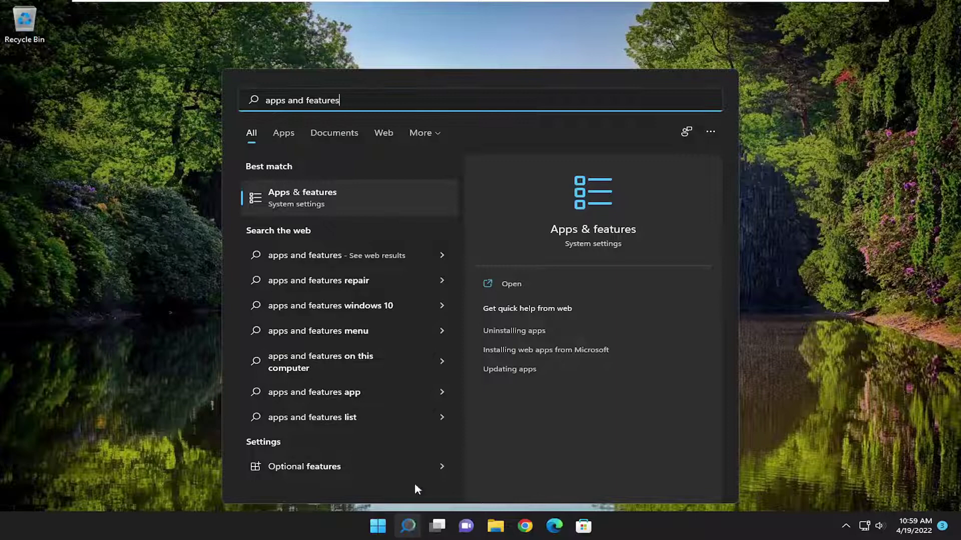
left_click(319, 198)
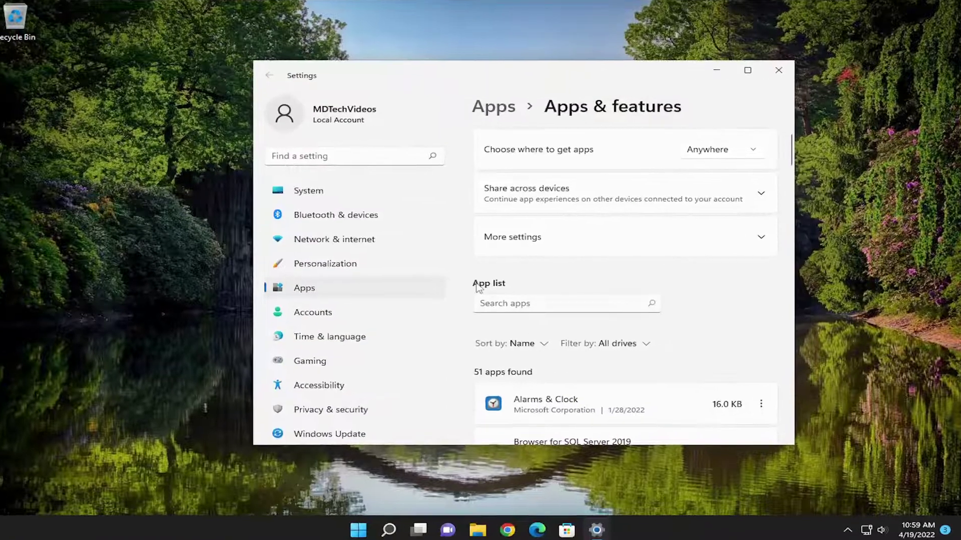
Step: Filter installed apps for 'media player' and open its Advanced options to the Reset section
left_click(482, 303)
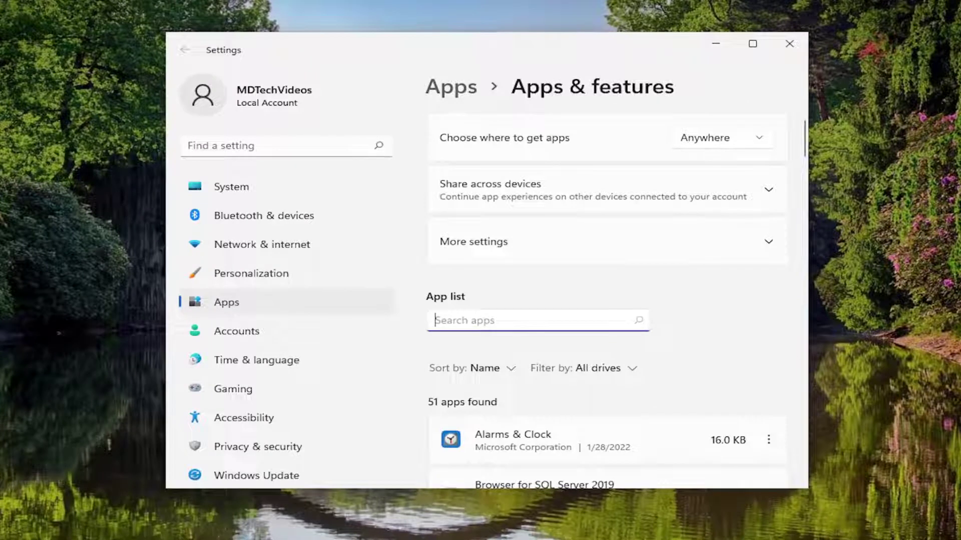
type("medi")
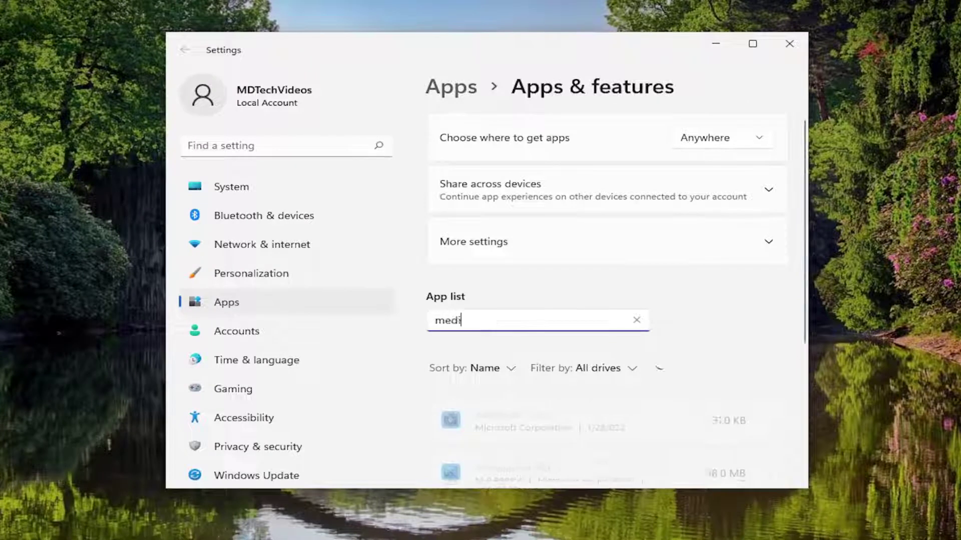
type("a player")
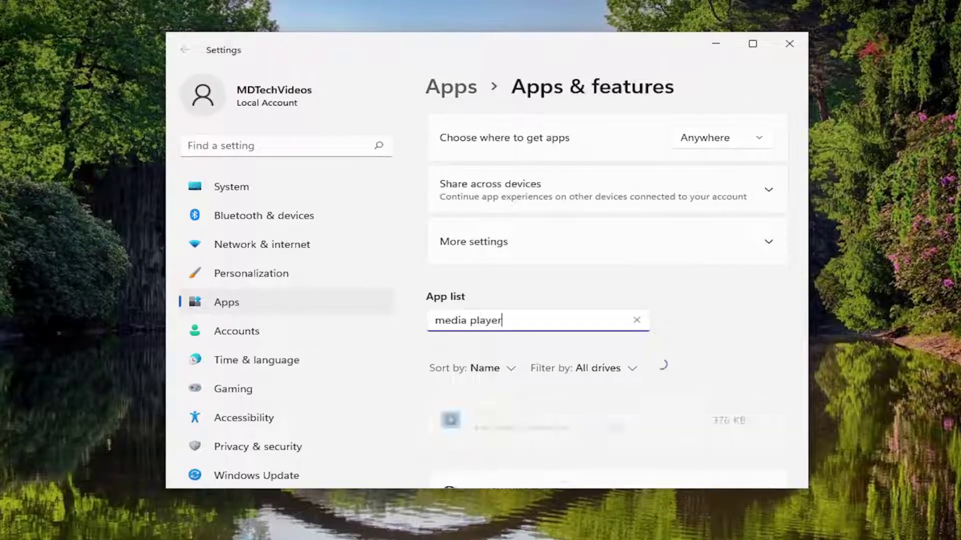
scroll(537, 378, "down", 1)
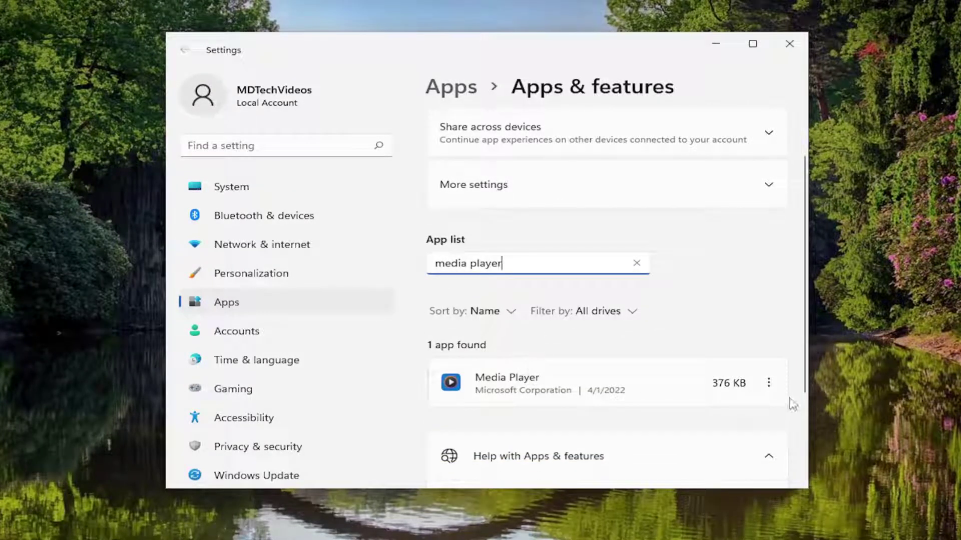
left_click(769, 384)
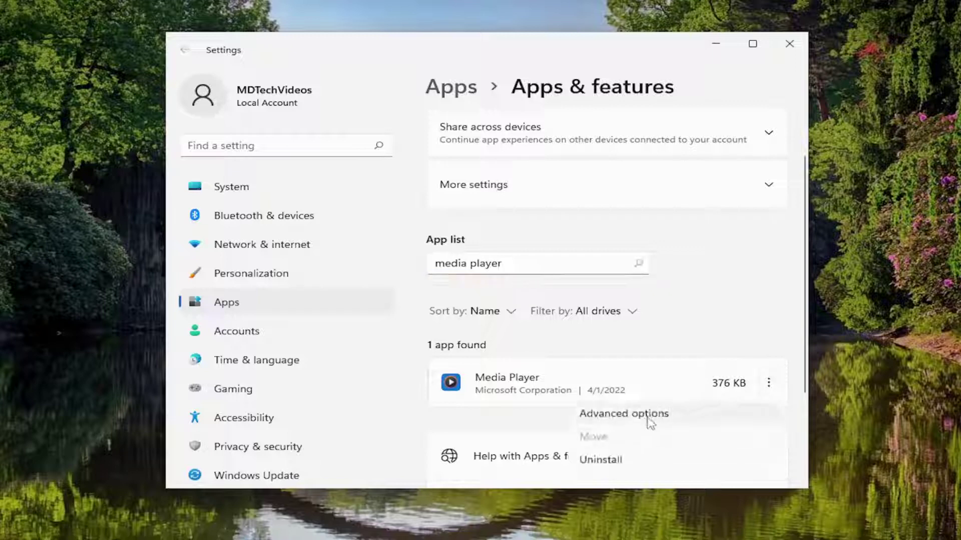
left_click(622, 416)
scroll(615, 301, "down", 10)
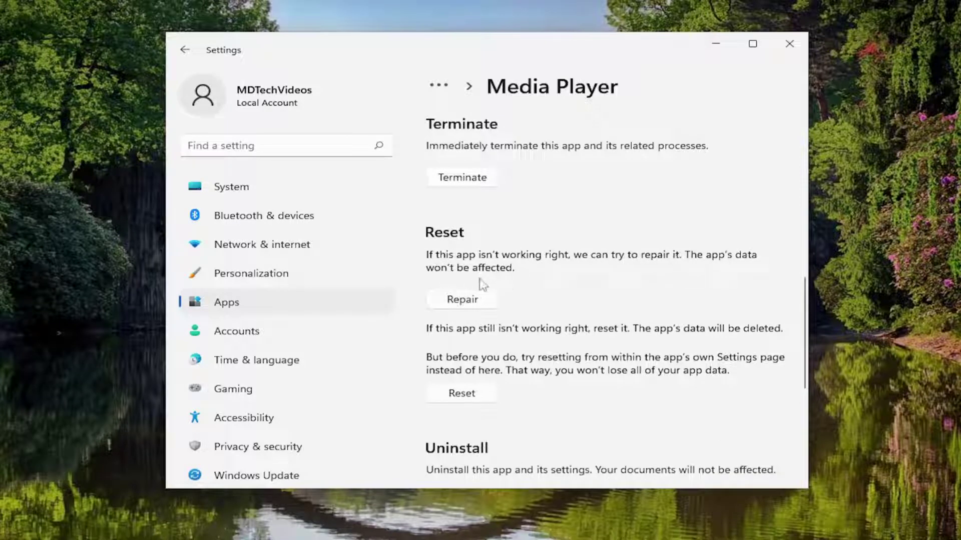
Step: Repair Media Player, reset it confirming data deletion, then close Settings
left_click(462, 299)
scroll(501, 295, "down", 2)
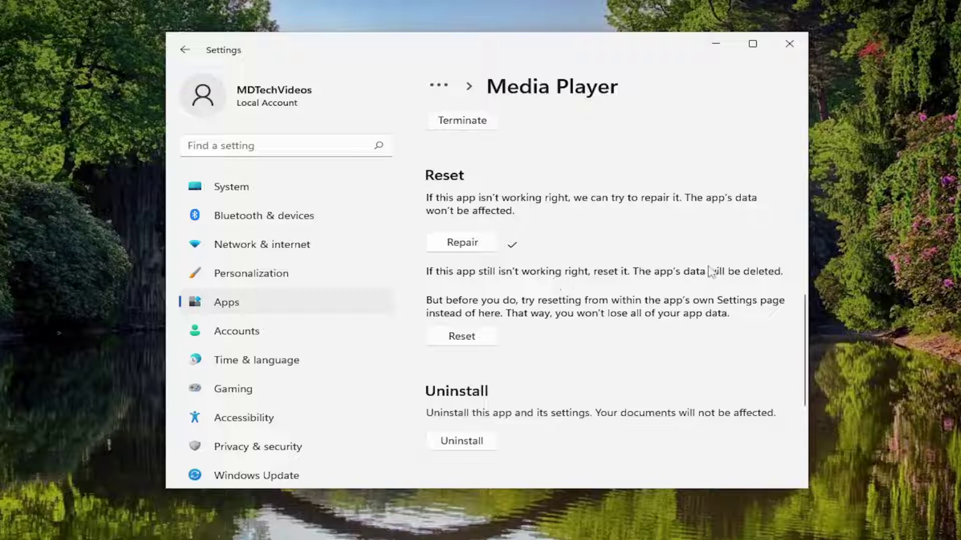
left_click(456, 338)
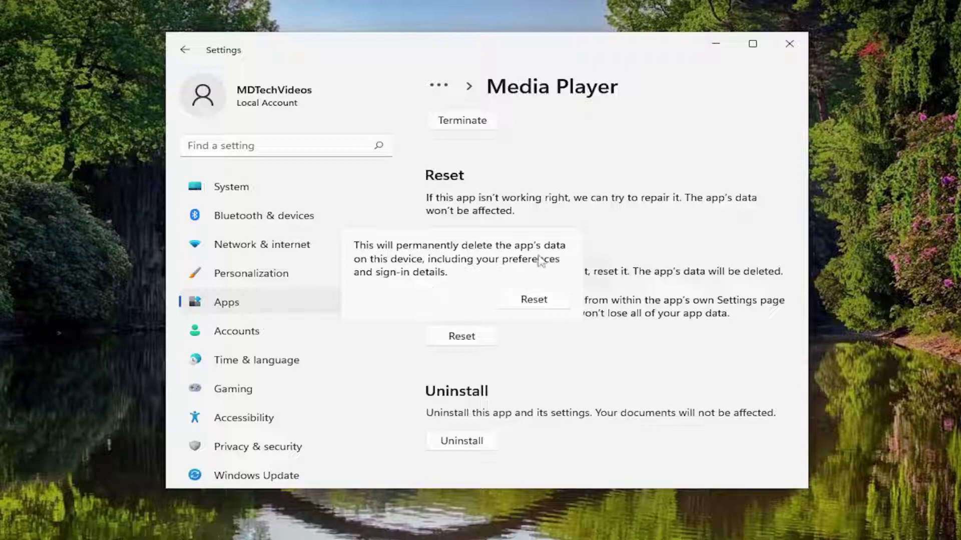
left_click(534, 300)
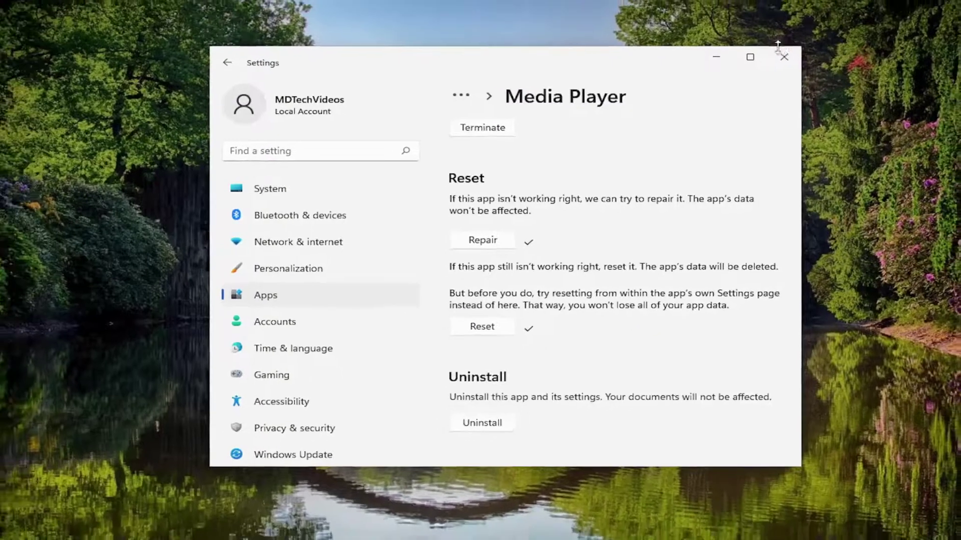
left_click(782, 54)
right_click(377, 525)
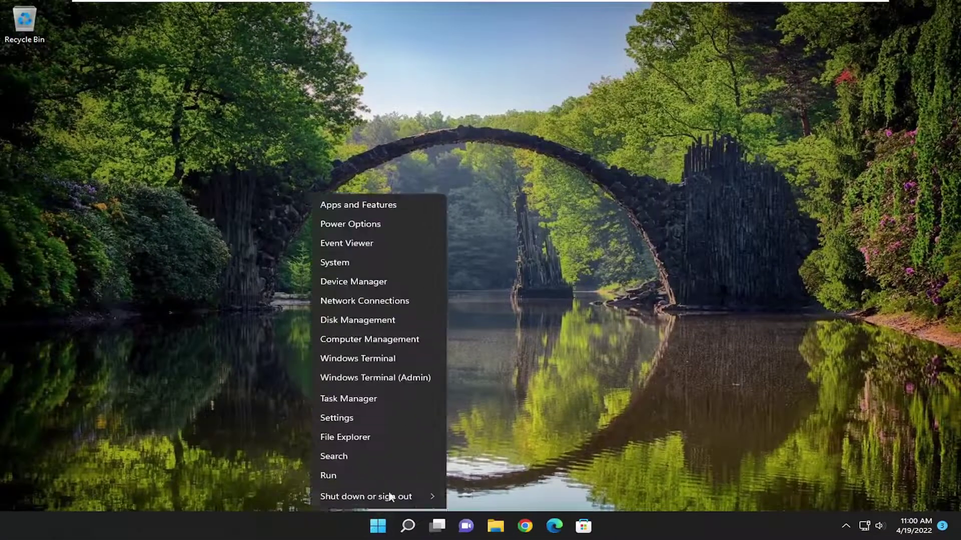